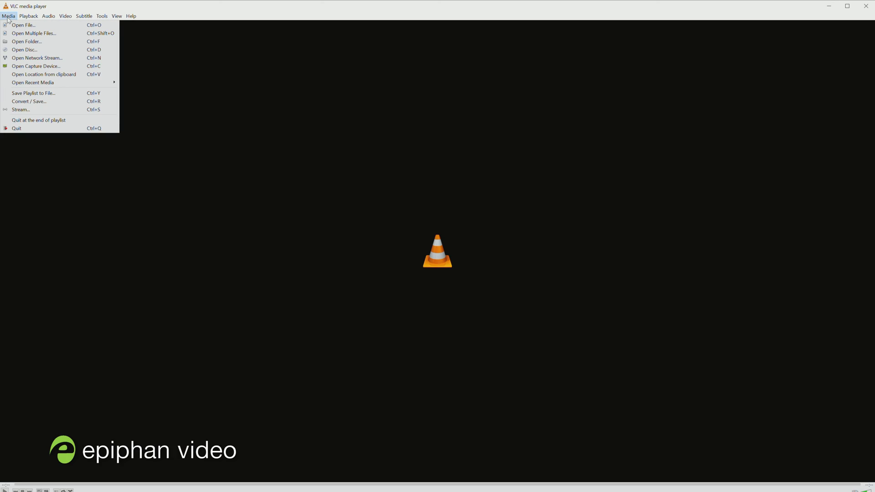
- Capture from AVio 4k HD Video and AVio 4k HD Audio at 3840x2160
click(45, 67)
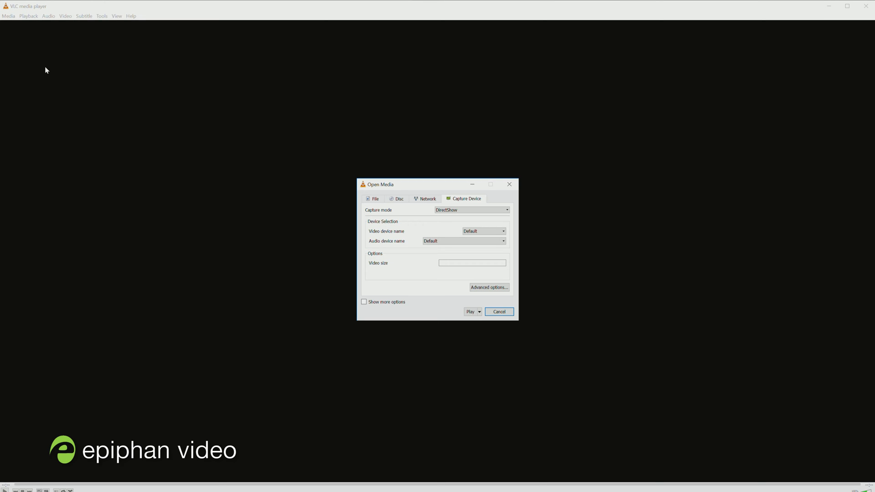
click(477, 231)
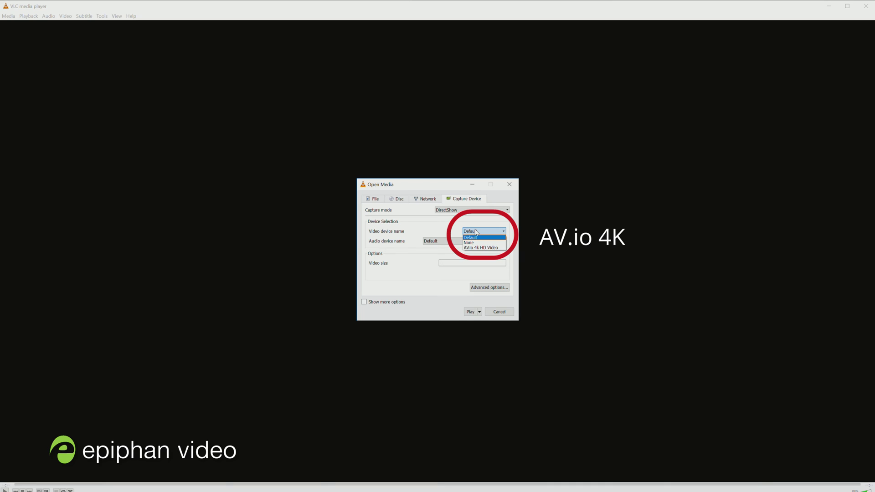
click(485, 248)
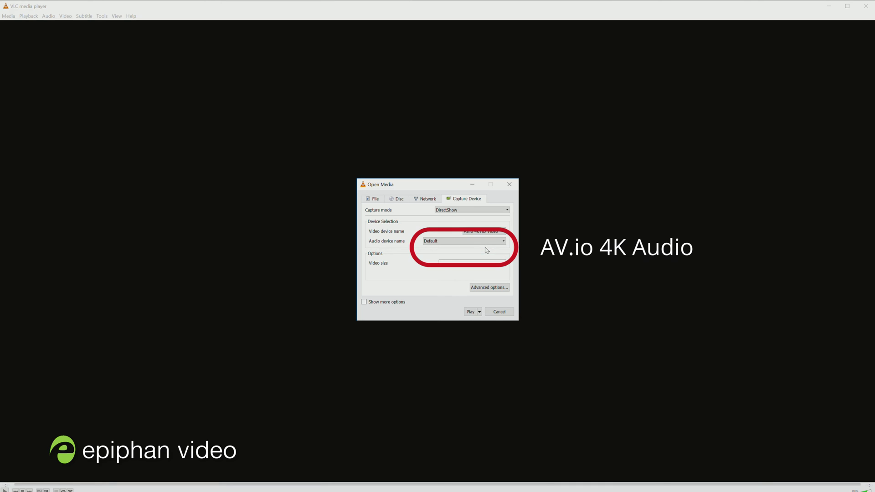
click(495, 244)
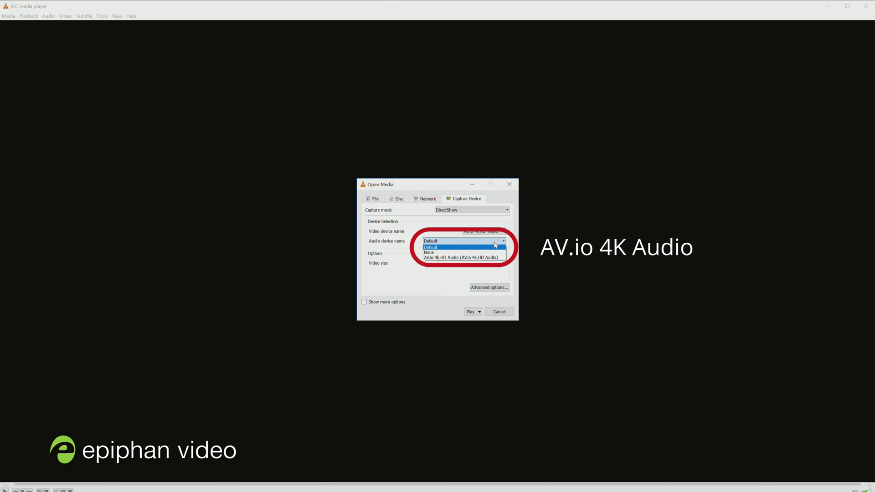
click(490, 258)
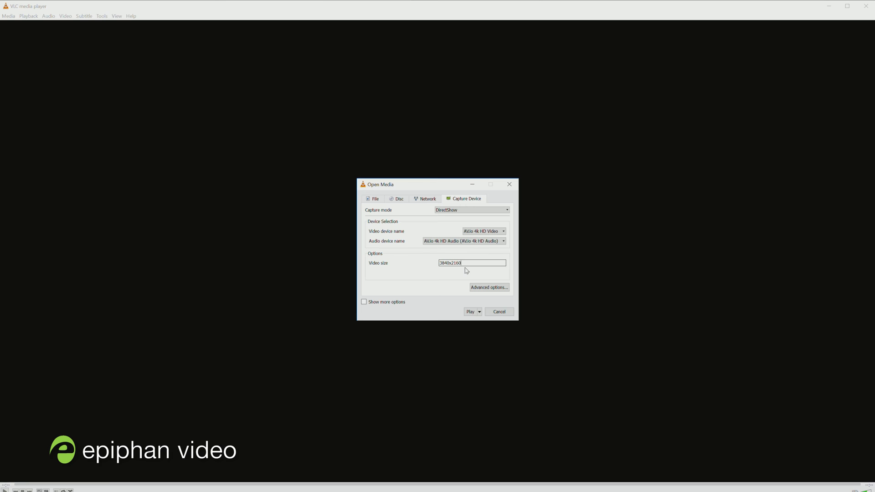
- In Advanced options, enter aspect ratio 16:9, chroma I420 and frame rate 30, then confirm
click(481, 287)
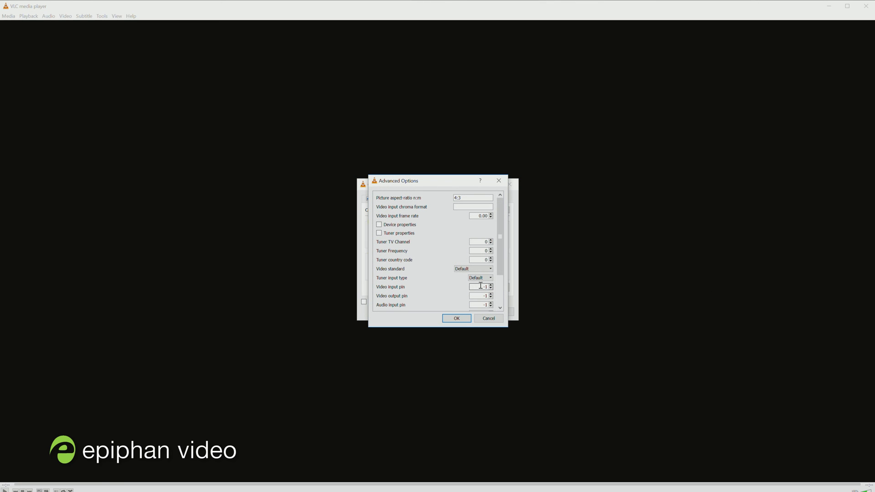
click(470, 197)
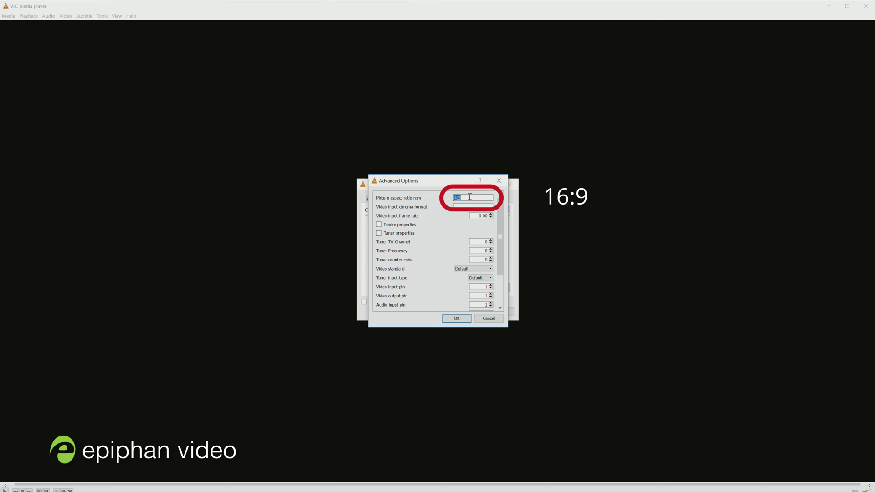
text(6)
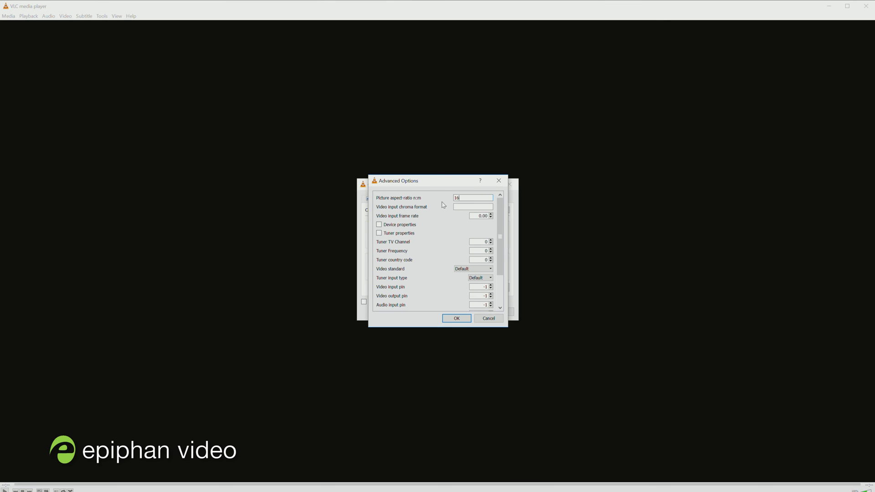
key(Tab)
text(I420)
key(Tab)
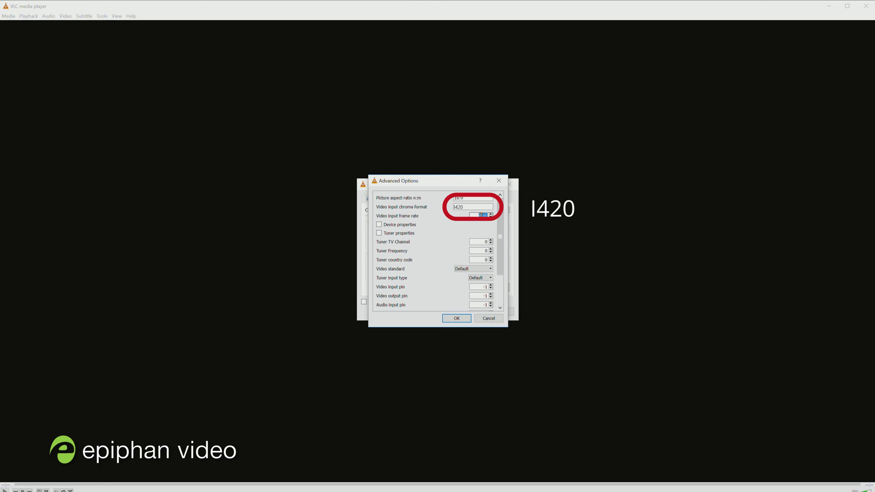
text(30)
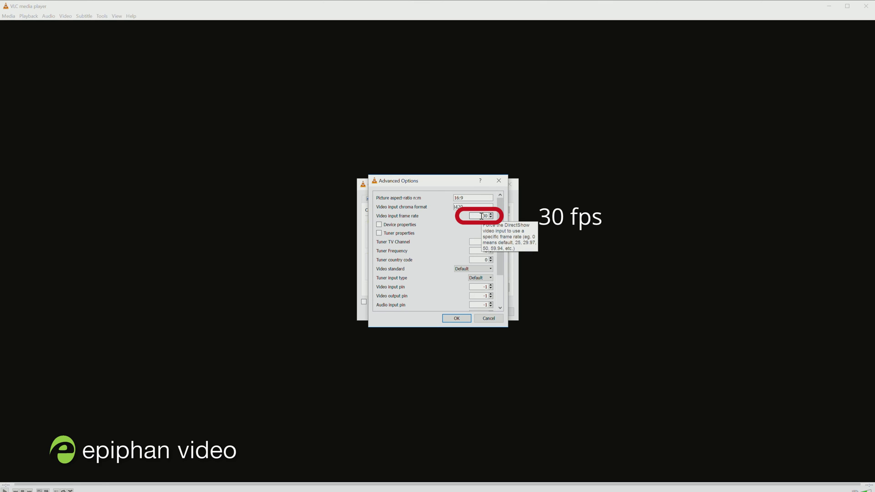
key(Tab)
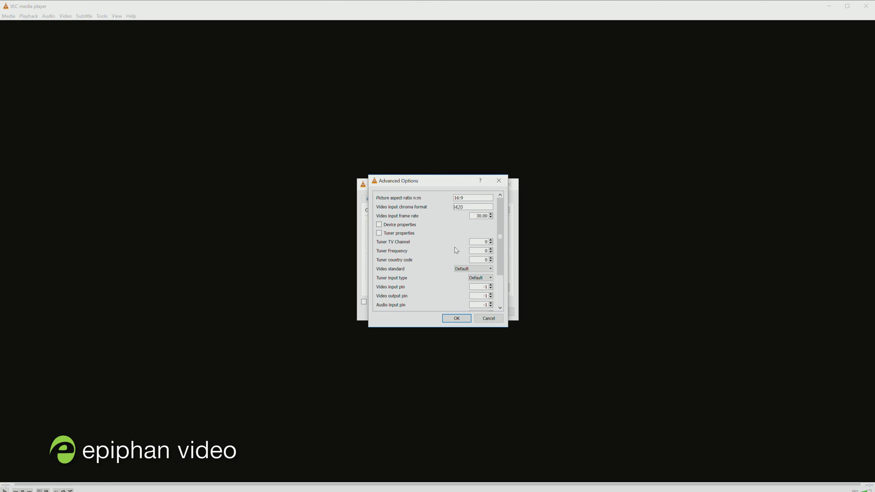
click(456, 319)
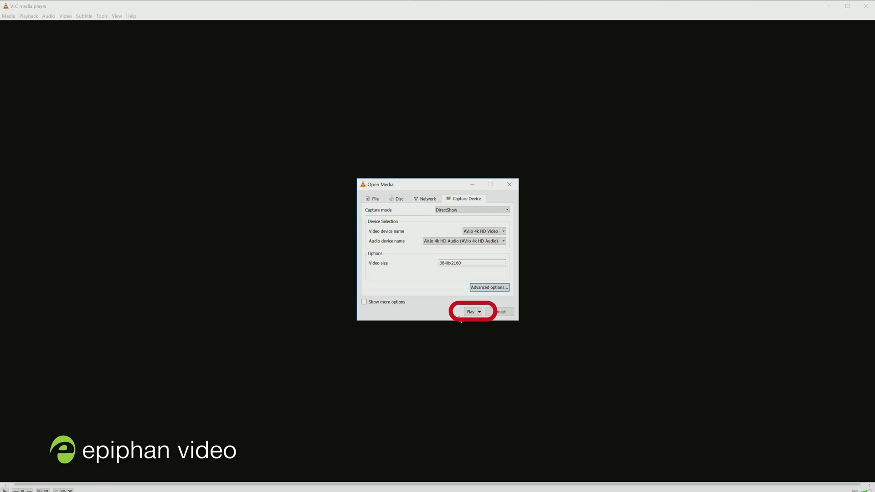
- Play the 3840x2160 live capture, stop it from the right-click menu, then open the Media menu
click(470, 313)
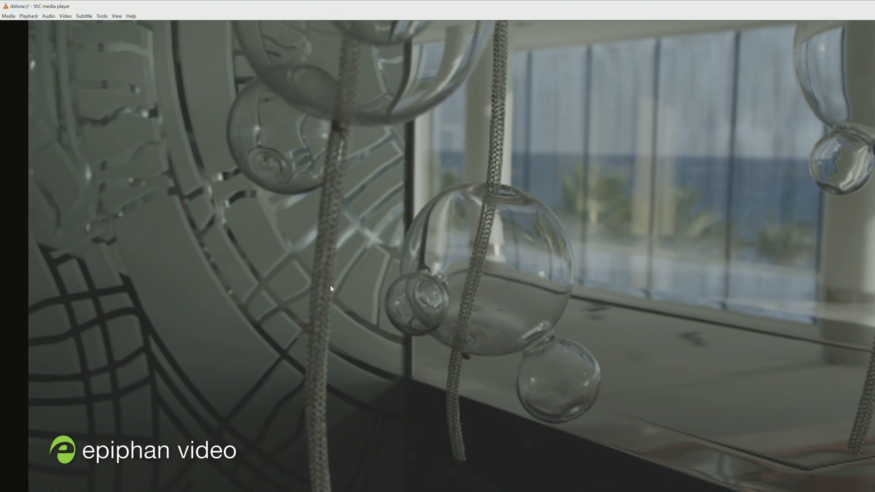
right_click(377, 236)
click(391, 254)
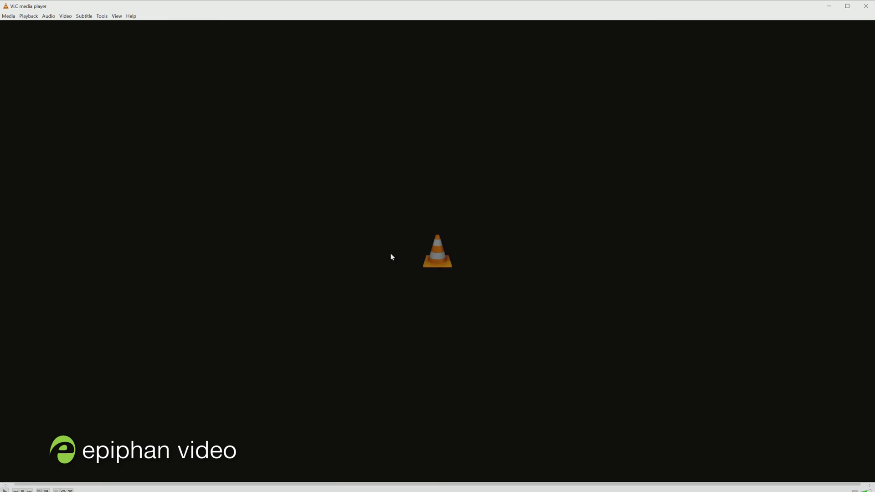
click(10, 16)
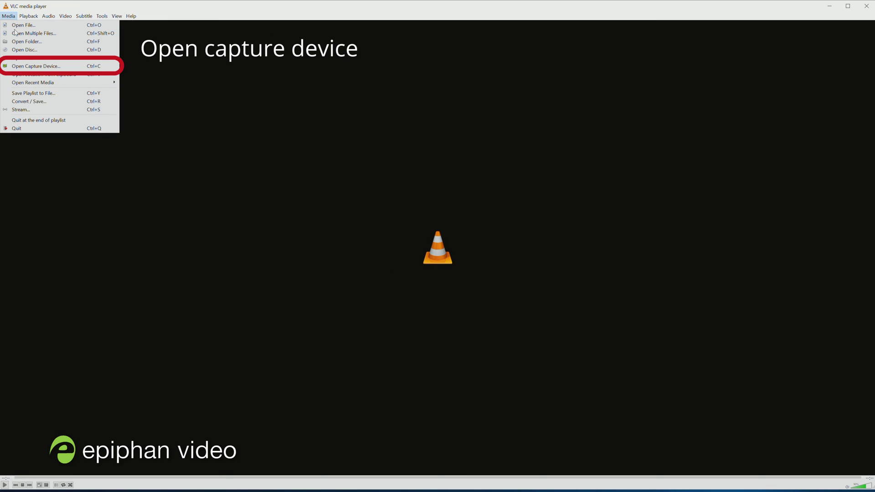
- Capture from AVio 4k HD Video and AVio 4k HD Audio at 2560x1440
click(38, 66)
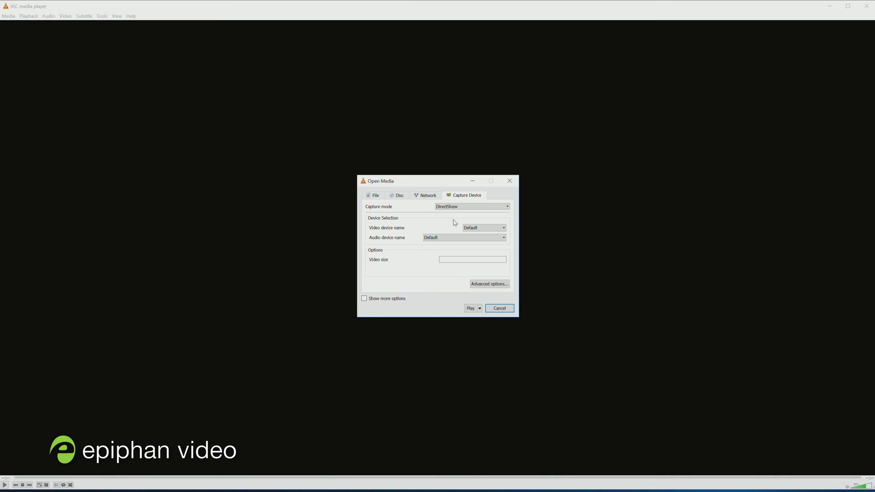
click(491, 229)
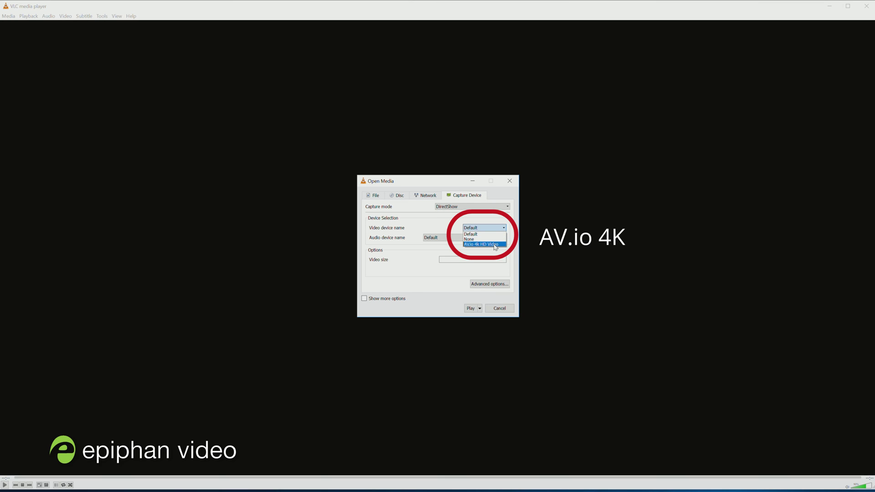
click(494, 245)
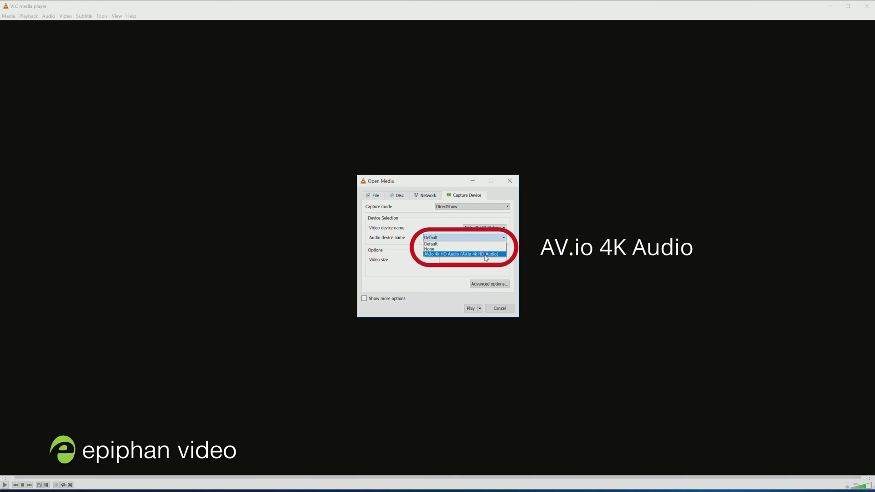
click(485, 255)
text(2560x1440)
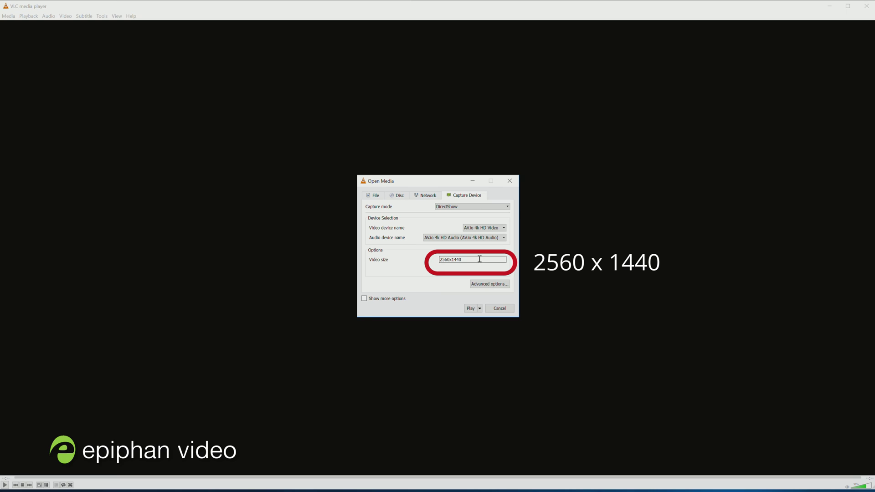
- Replace 4:3 with 16:9, set I420 chroma and 30 fps in place of 0.00, and confirm
click(491, 284)
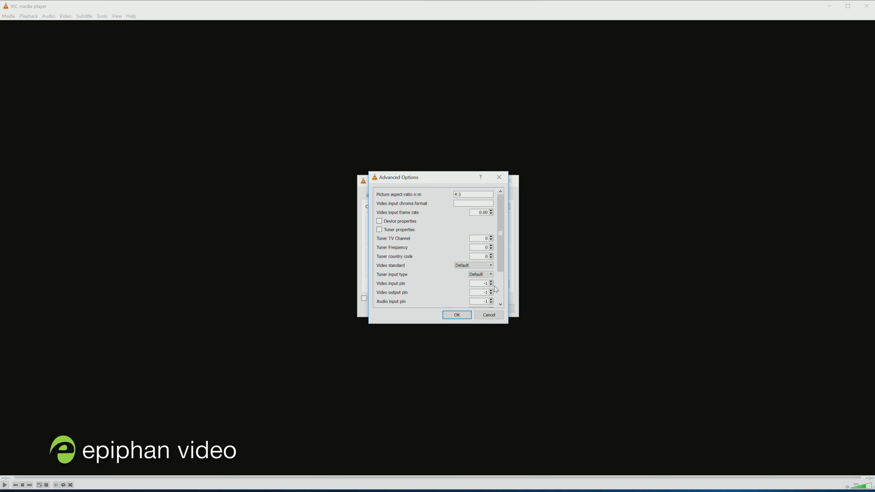
double_click(464, 193)
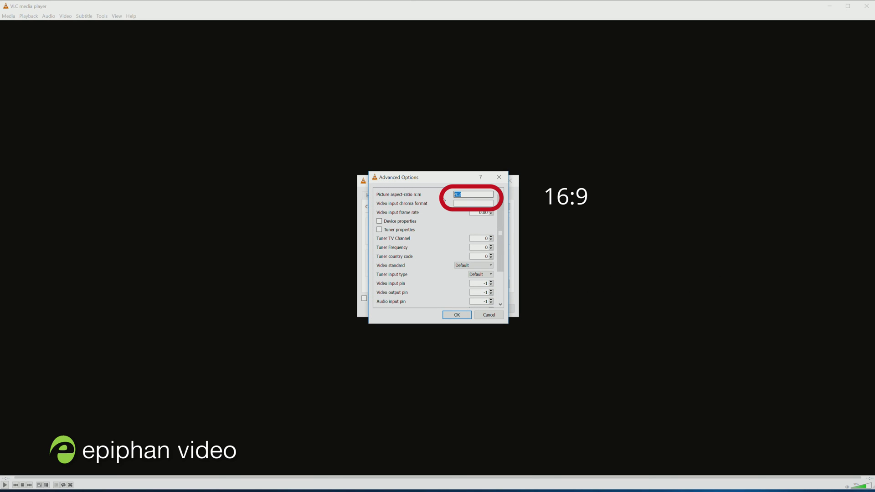
text(16:9)
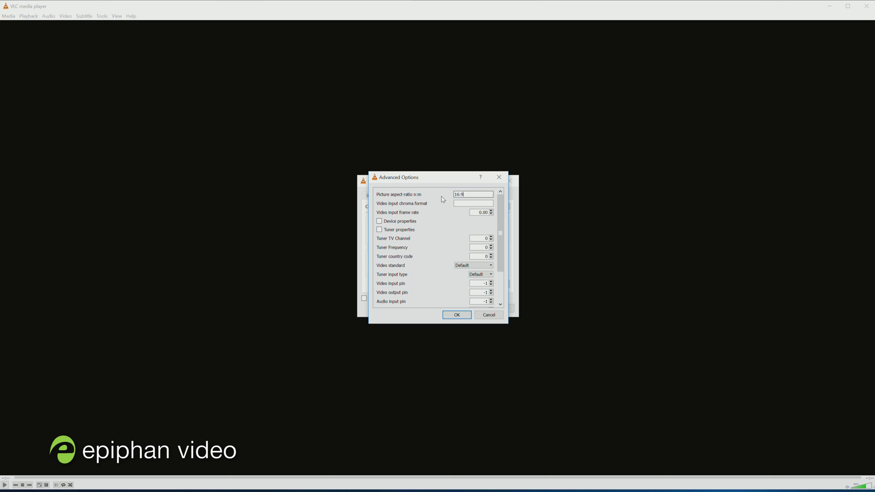
key(Tab)
text(I420)
double_click(481, 212)
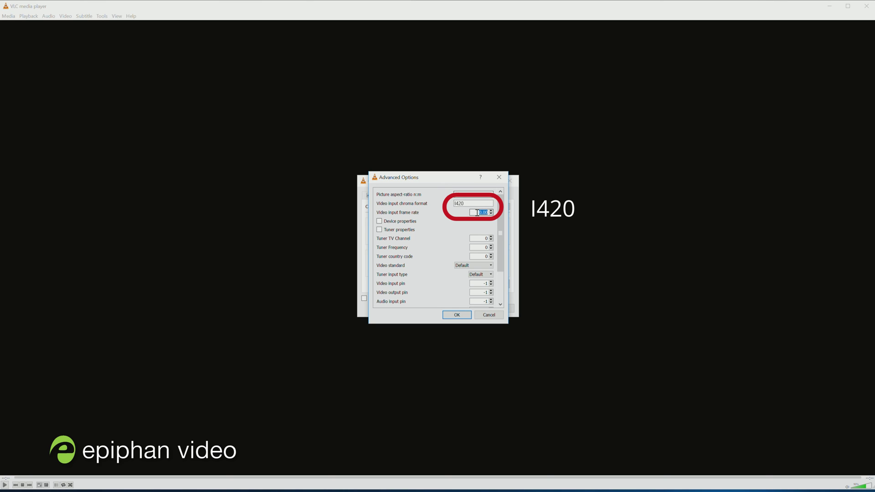
key(BackSpace)
text(30)
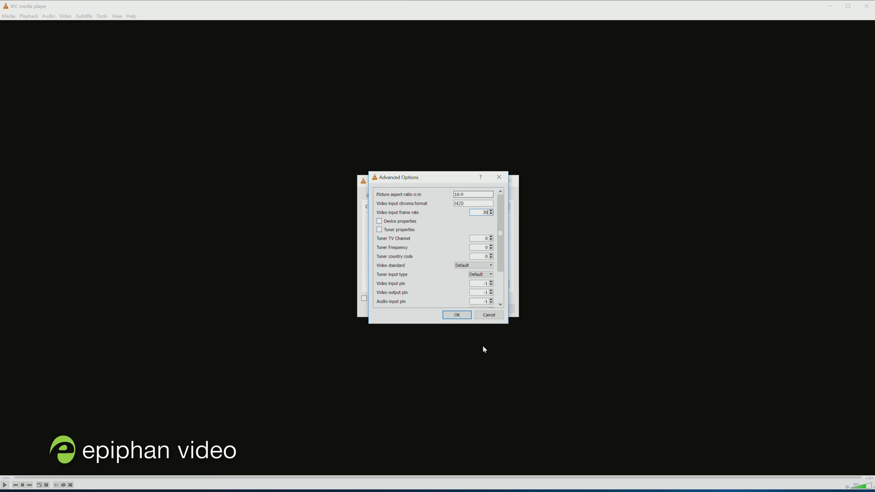
click(455, 316)
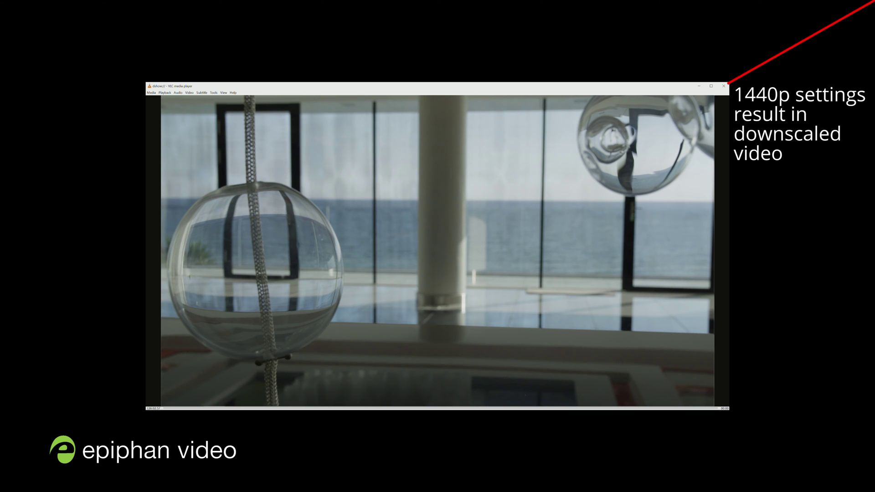